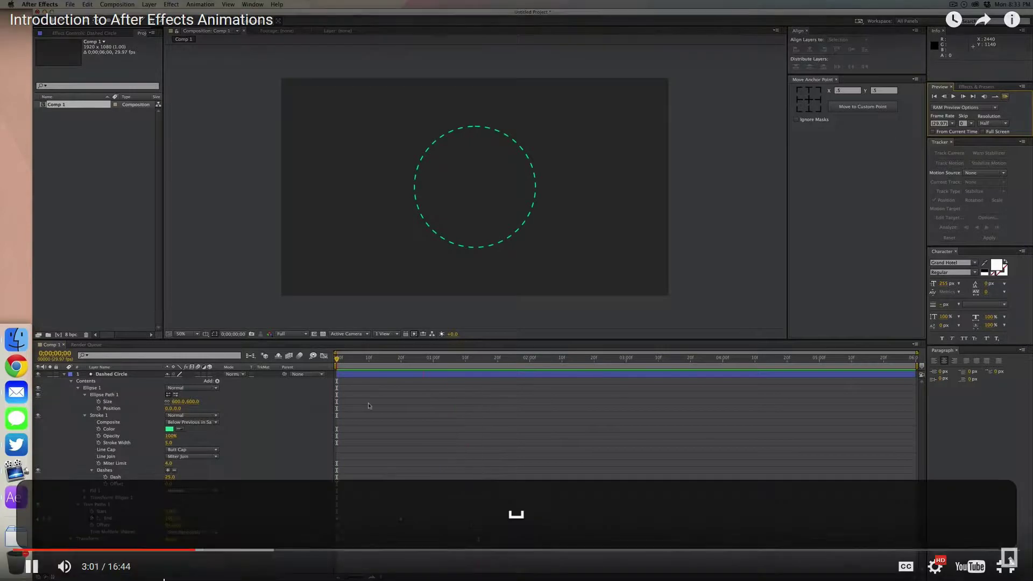
- Pause the After Effects animations tutorial video
click(20, 567)
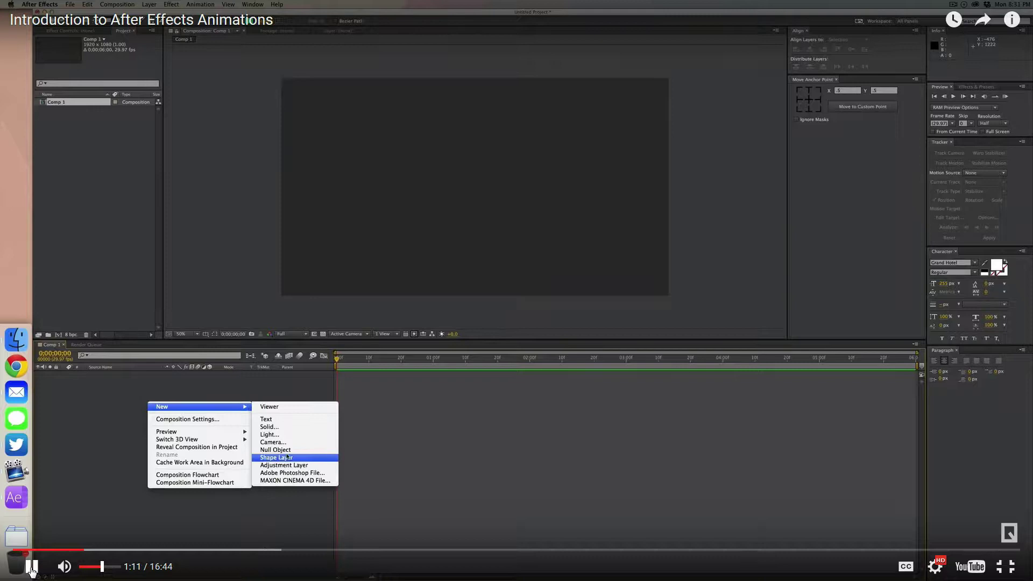
- Pause the tutorial at 1:12 on the new-layer step, then resume it through 2:30
click(32, 569)
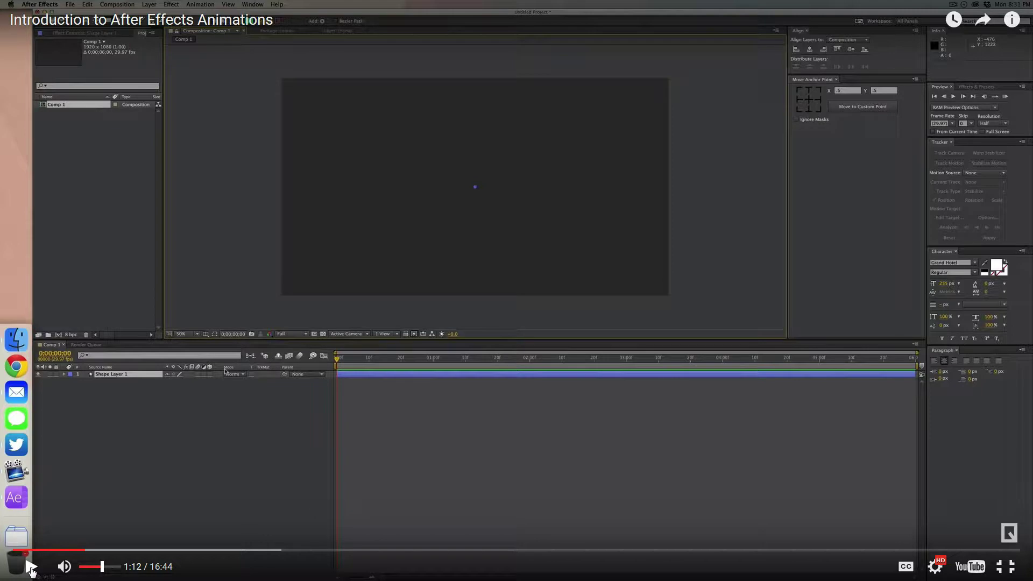
click(31, 569)
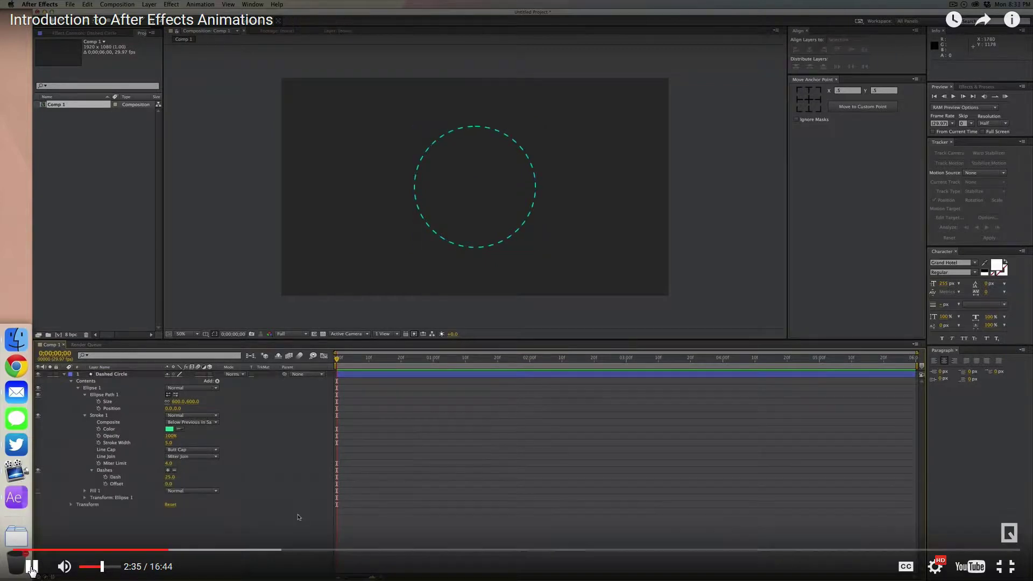
- Hold the tutorial on the dashed green circle at 2:35, then resume playback
click(31, 569)
click(30, 567)
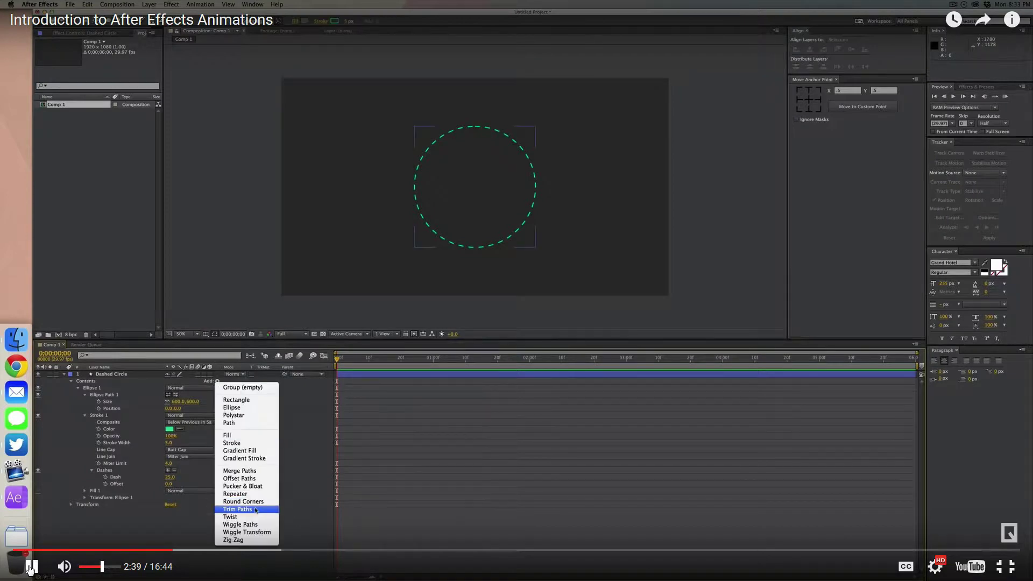
- Pause after Trim Paths is added and after the End keyframe, finally stopping at 3:02
click(30, 568)
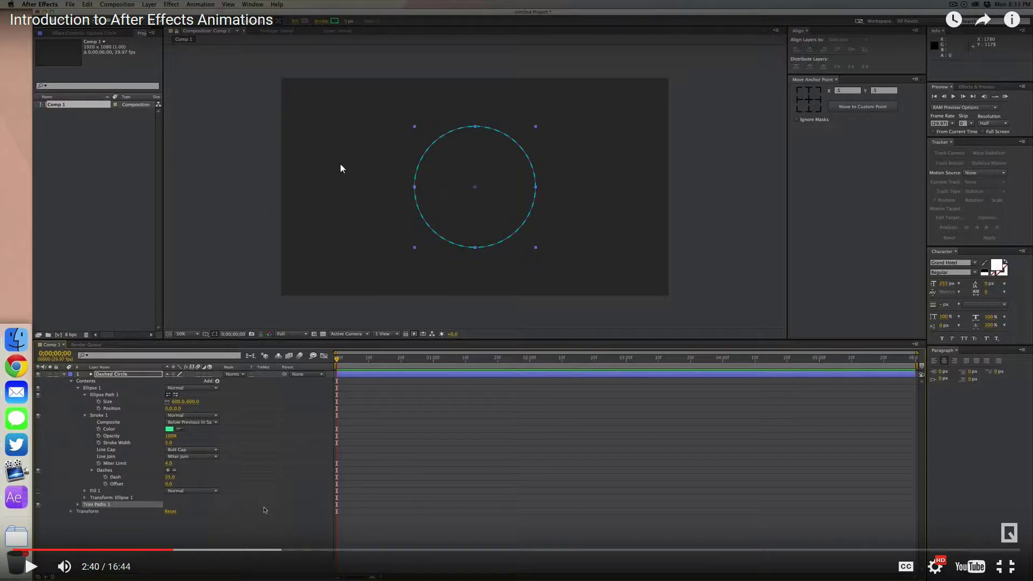
click(29, 568)
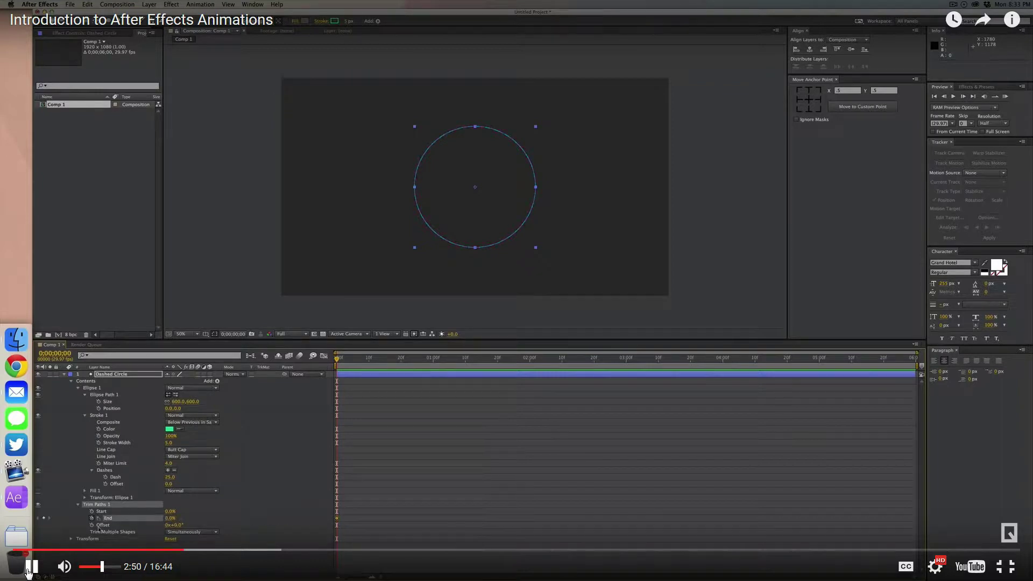
click(29, 567)
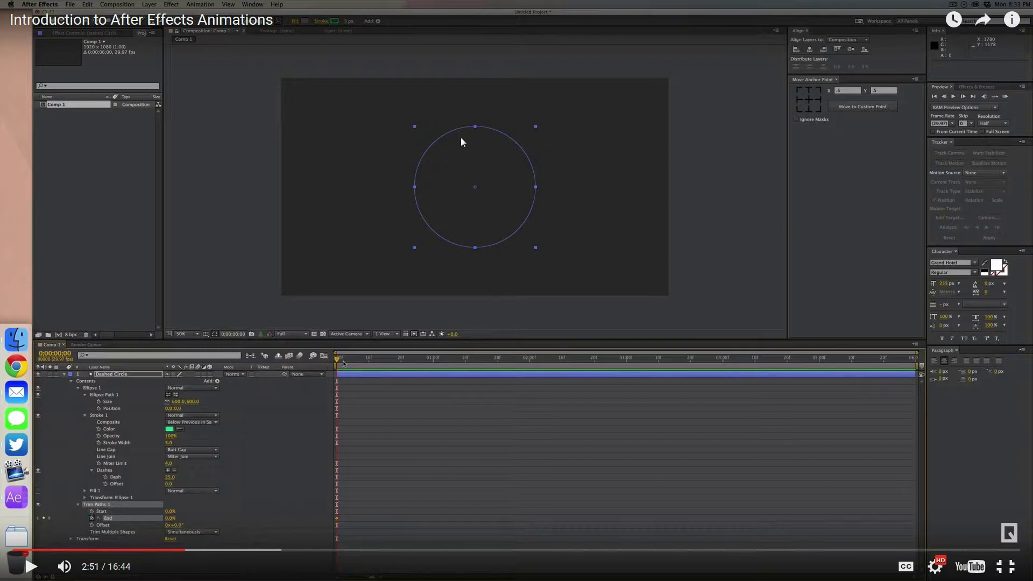
click(32, 570)
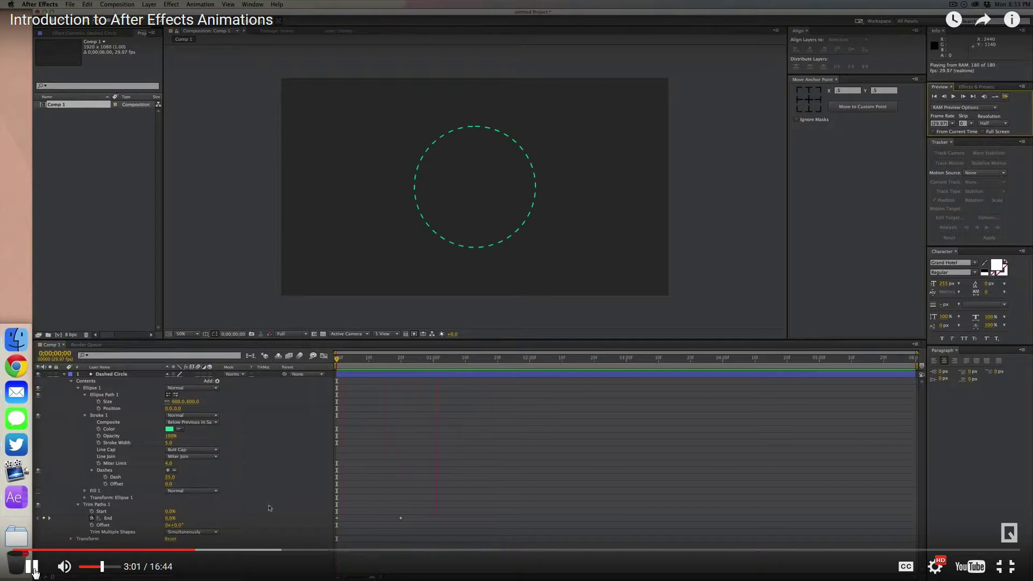
click(34, 569)
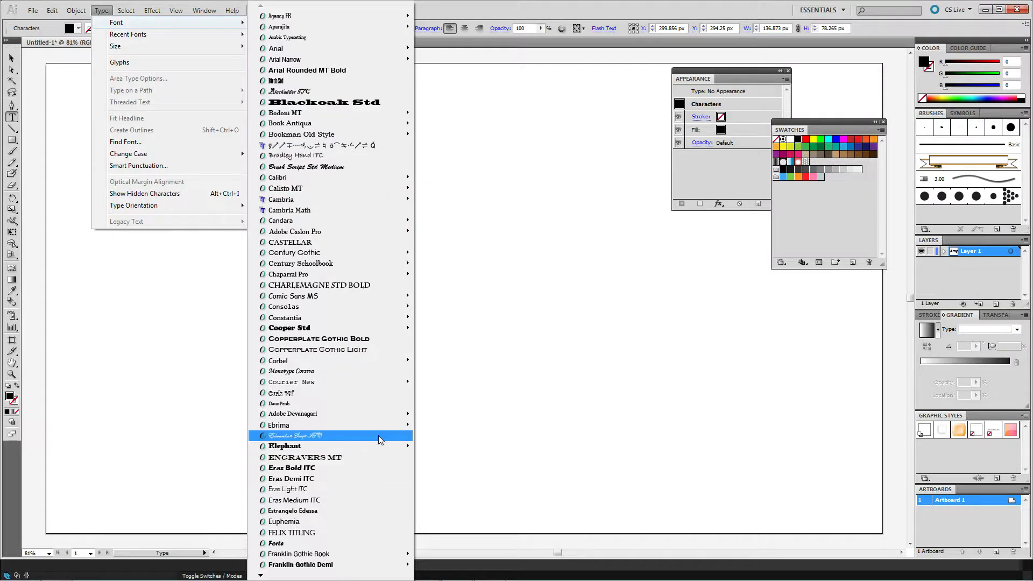
- Set Amy in Edwardian Script ITC, scale it up to about 504 pt and reposition it
click(379, 435)
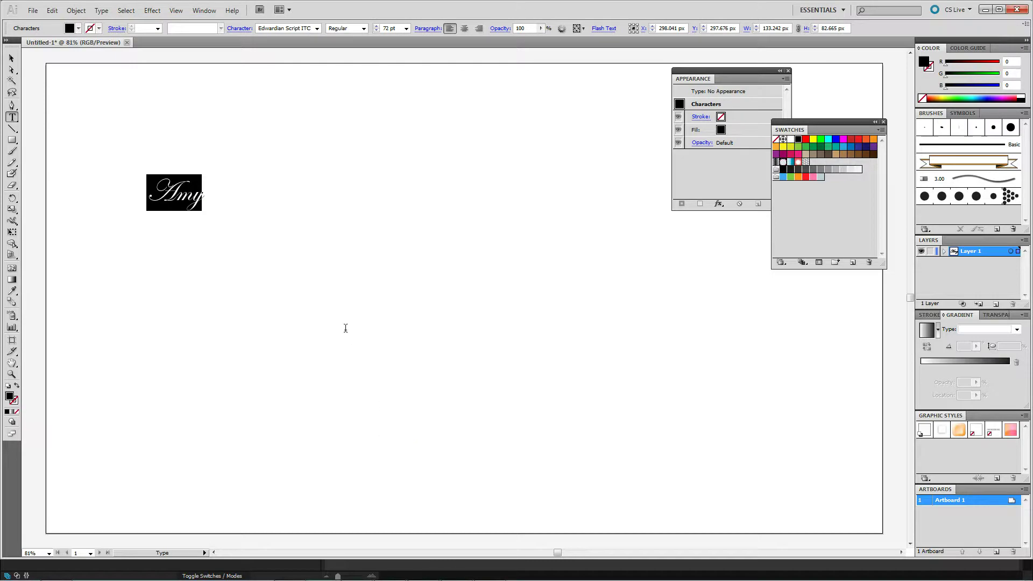
key(Right)
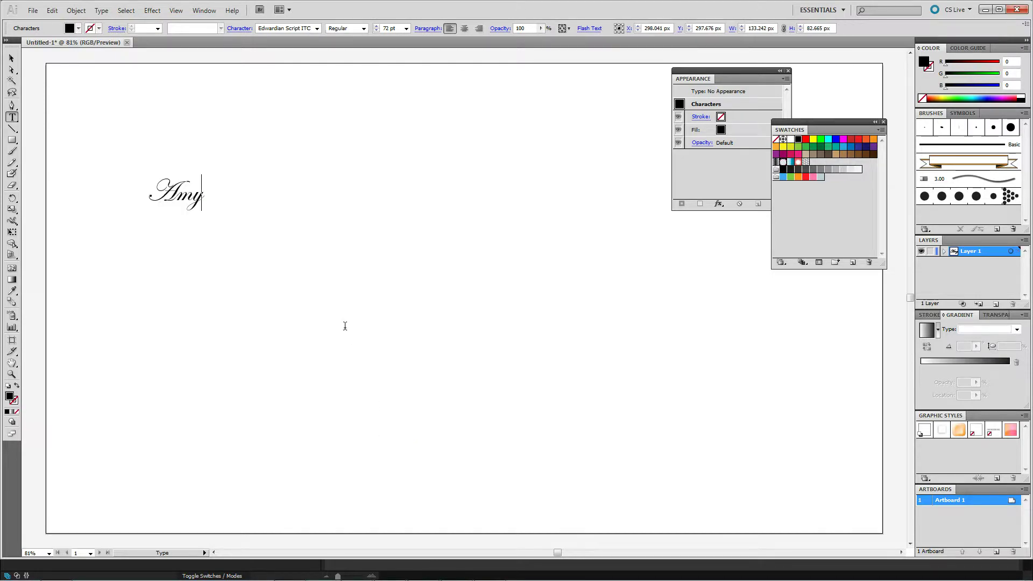
click(10, 59)
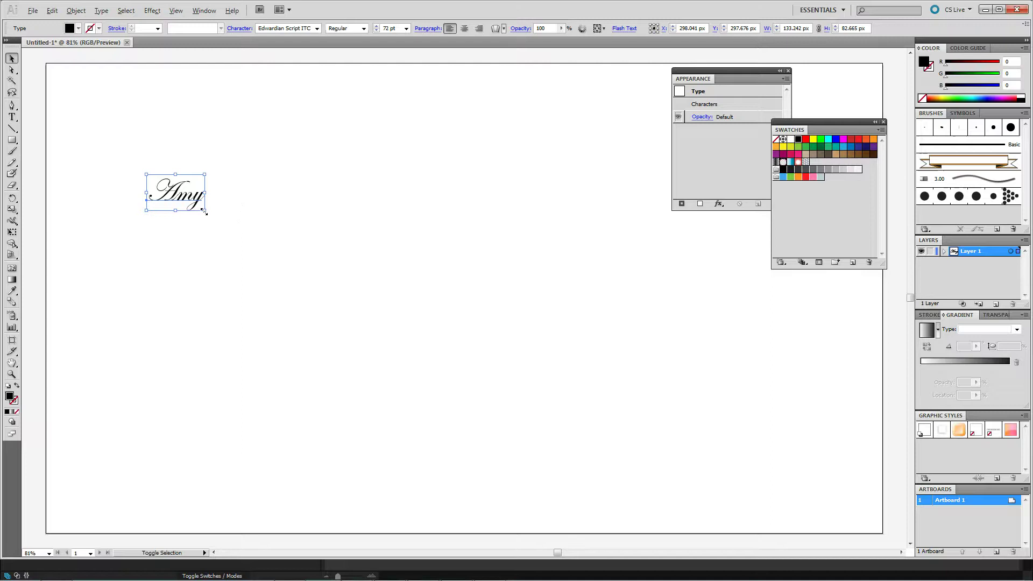
mouse_move(204, 211)
mouse_down()
mouse_move(238, 227)
mouse_move(306, 291)
mouse_move(378, 372)
mouse_up()
mouse_move(180, 182)
mouse_down()
mouse_move(316, 282)
mouse_move(343, 330)
mouse_up()
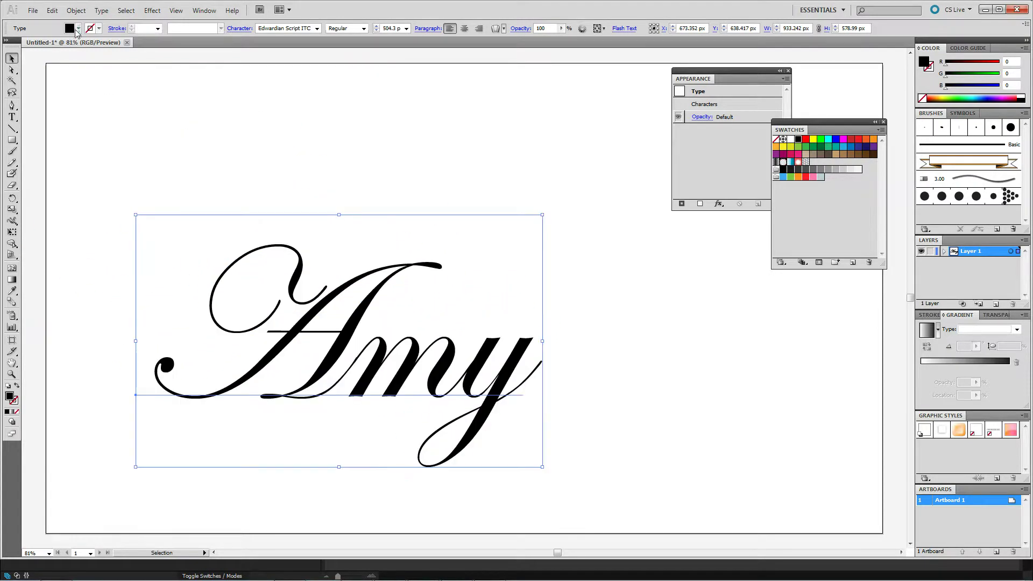
- Give the Amy text no fill and a black stroke
click(78, 28)
click(4, 39)
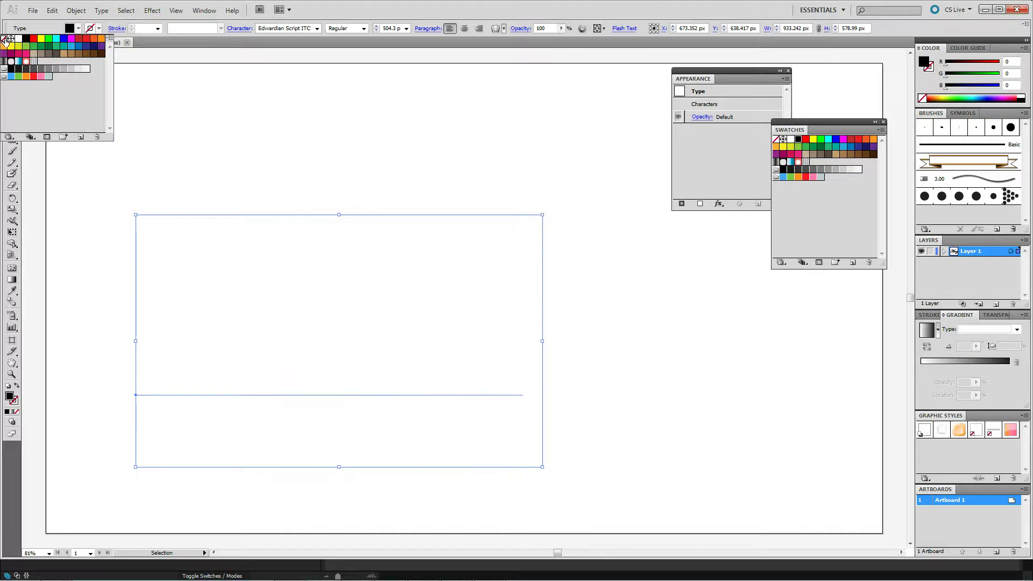
click(99, 31)
click(99, 31)
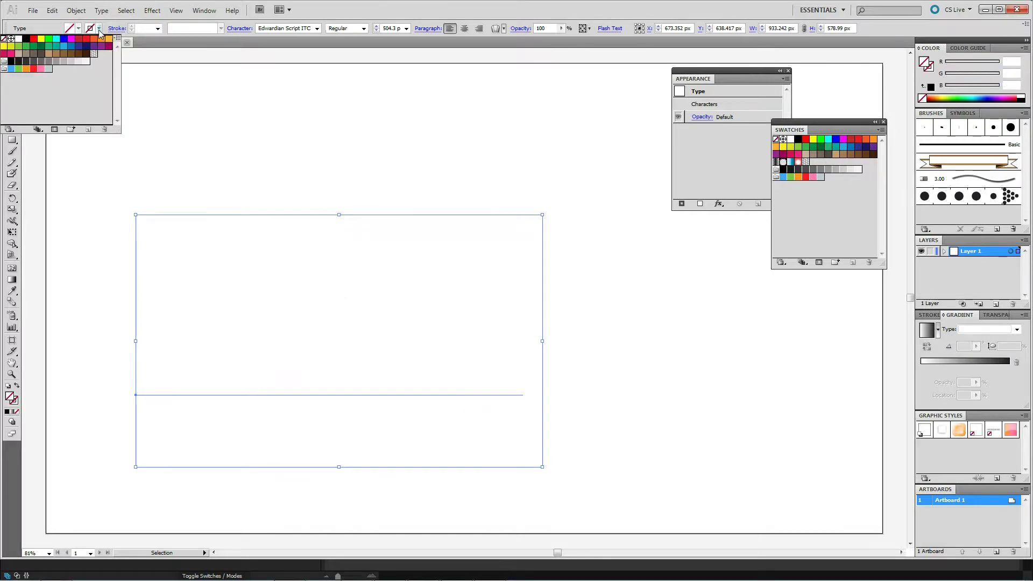
click(26, 39)
- Save the document as 86.ai with the default Illustrator options and close it
key(ctrl+shift+s)
text(86)
click(291, 269)
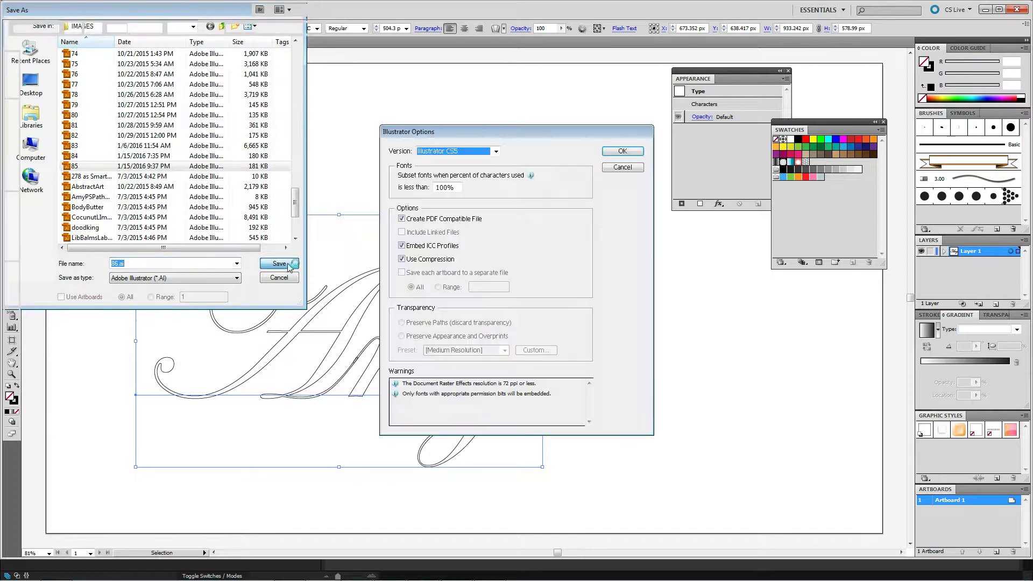
click(621, 153)
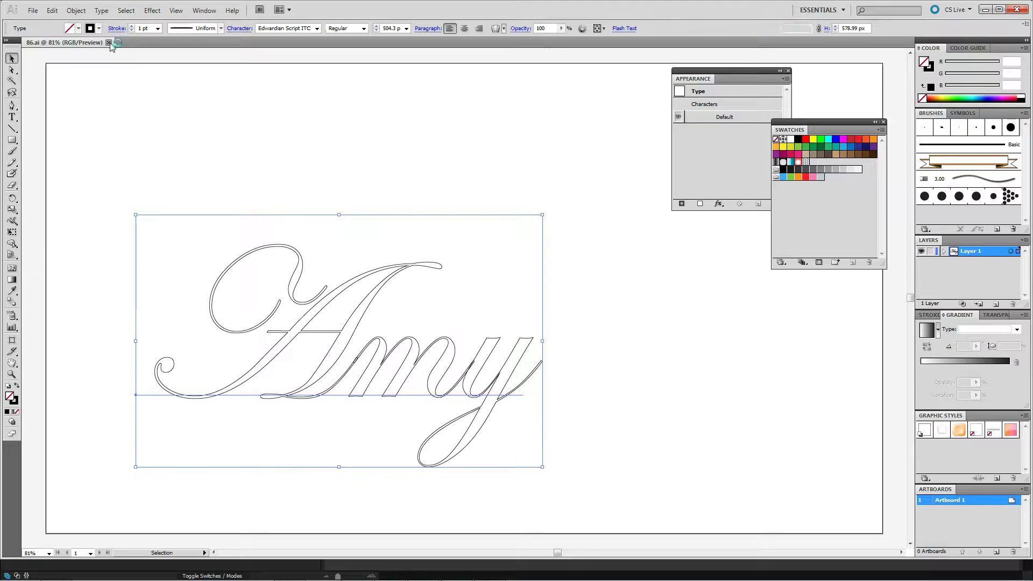
click(108, 42)
key(alt+Tab)
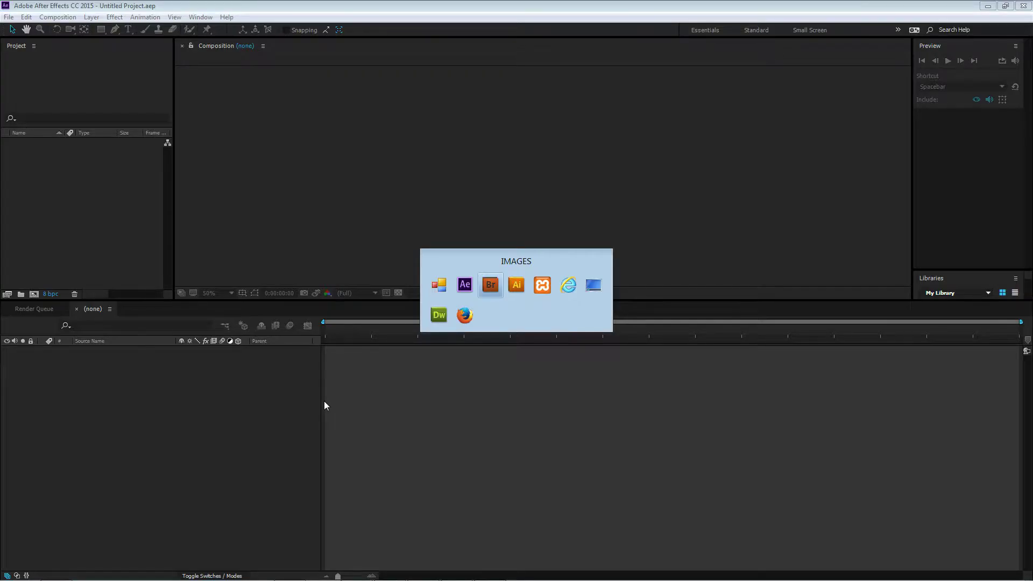
- Create Comp 1 with the default HDTV 1080 preset: 1920×1080 at 29.97 fps
key(alt+Tab)
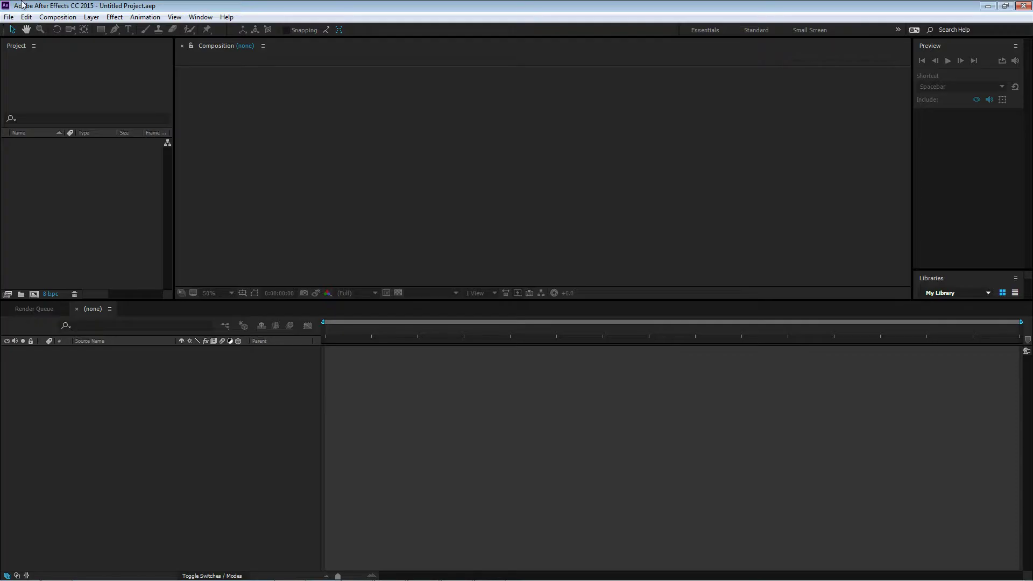
click(54, 18)
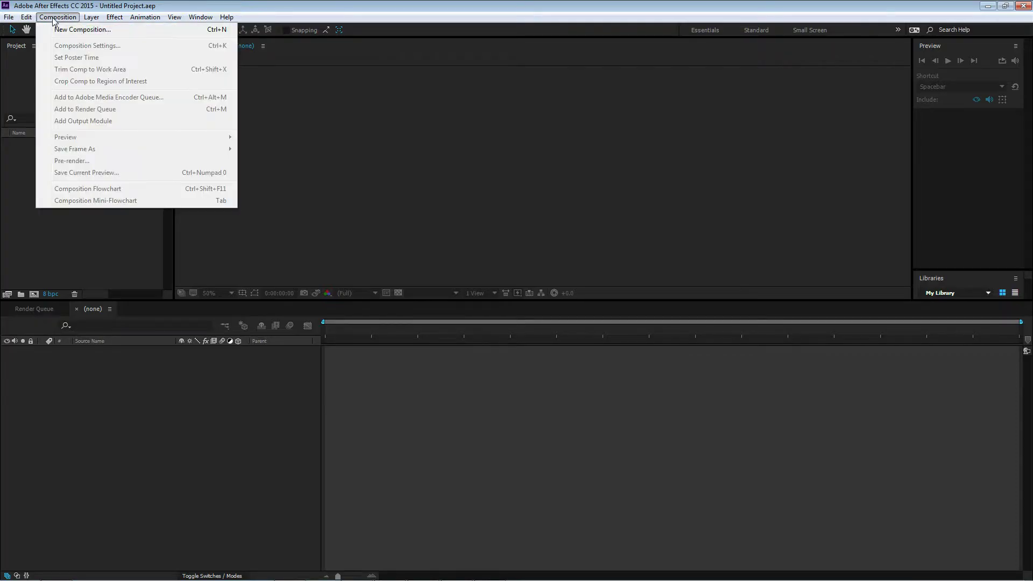
click(75, 29)
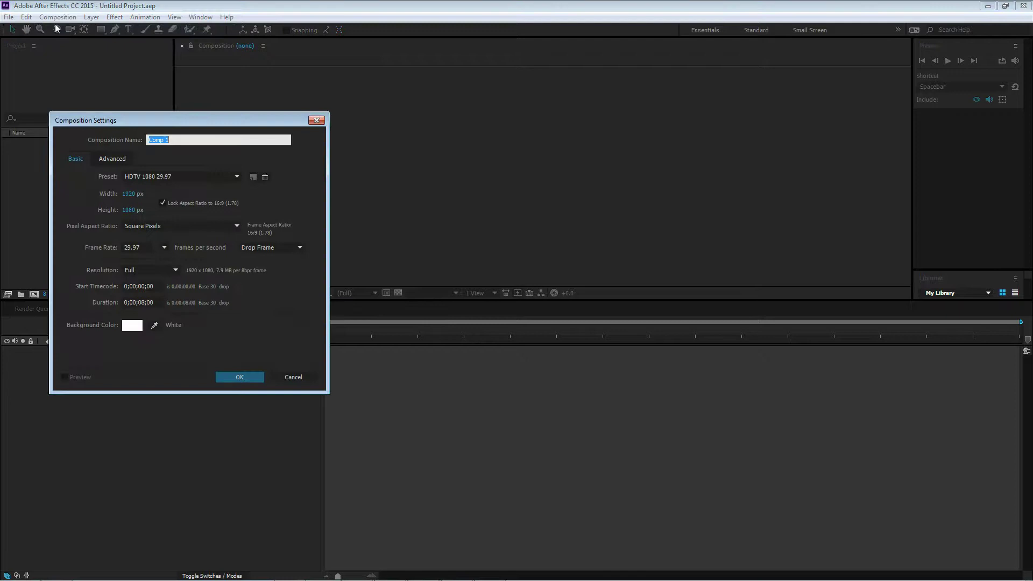
click(253, 378)
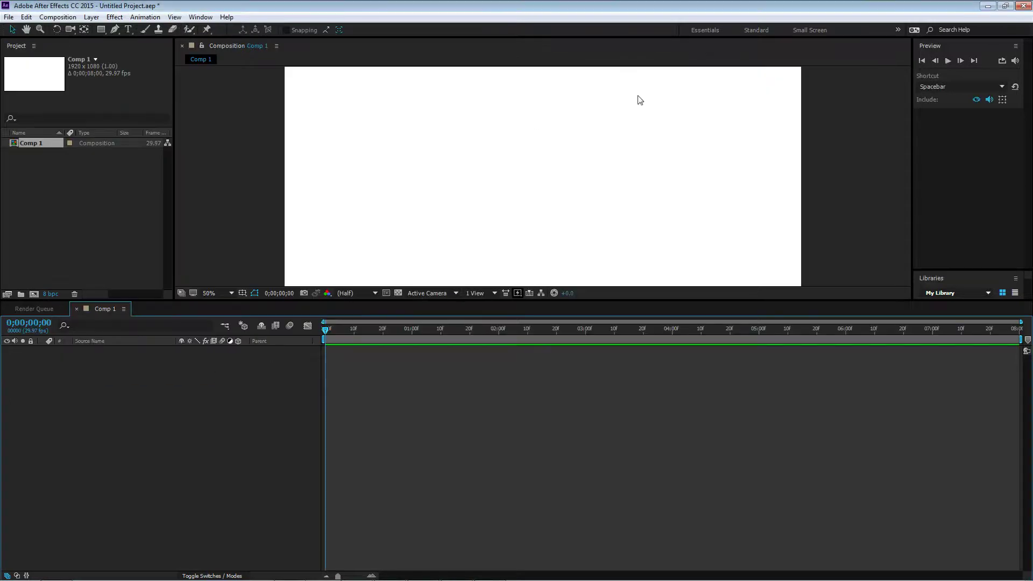
key(ctrl+alt+i)
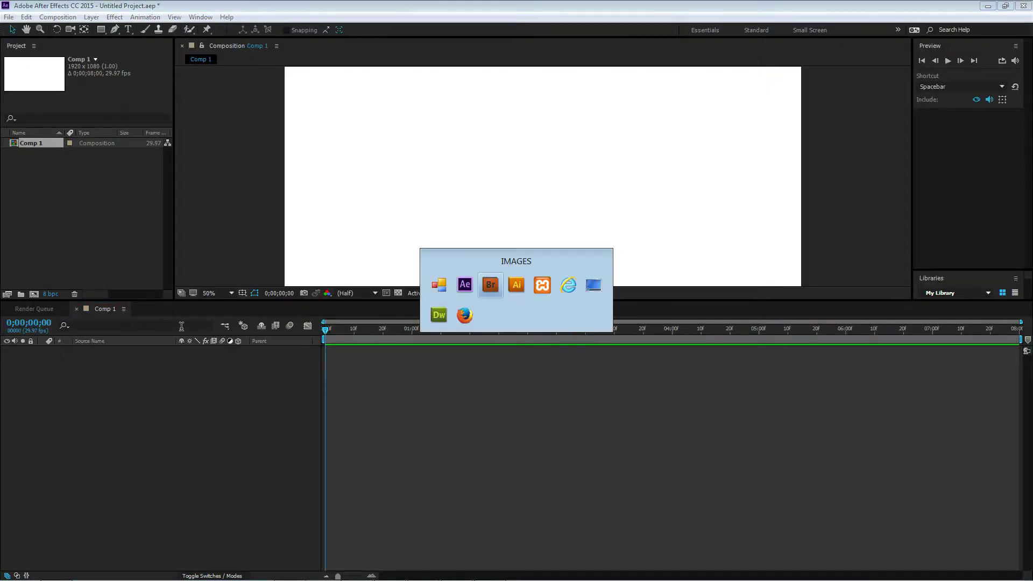
key(Return)
- Import 86.ai from Bridge into the Project panel and place it as a Comp 1 layer
drag(237, 336, 39, 195)
key(alt+Tab)
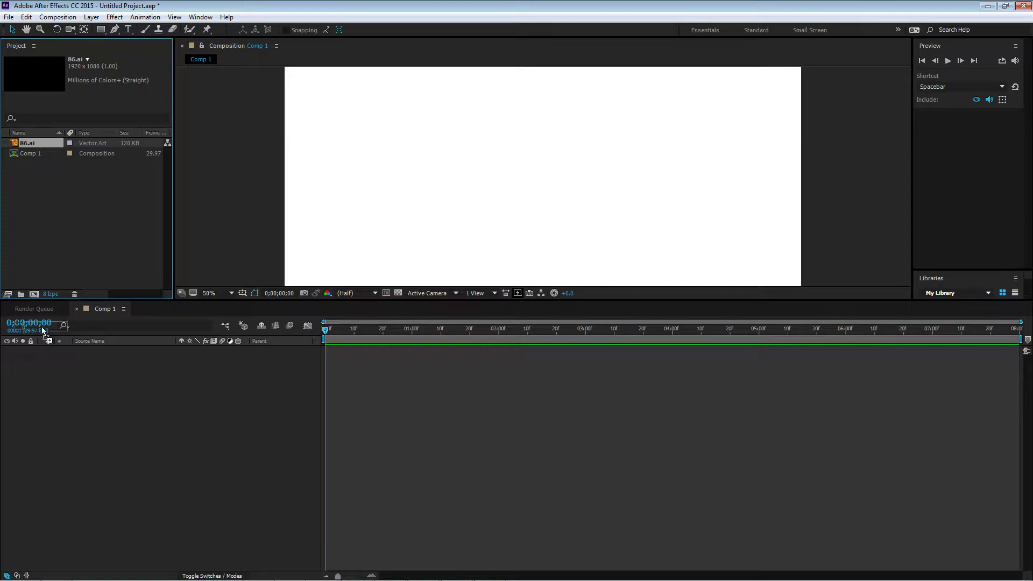
drag(46, 361, 47, 350)
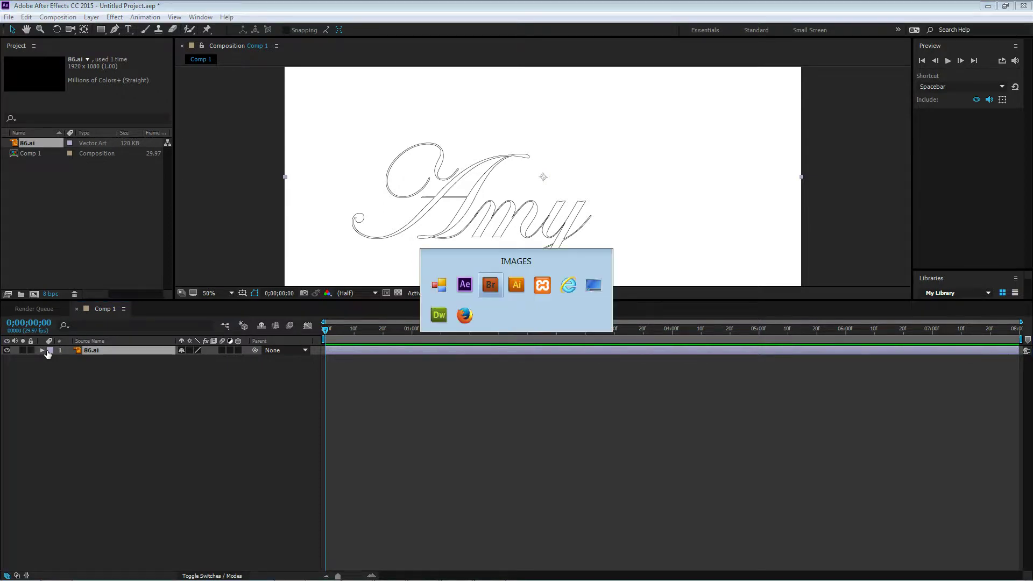
key(Right)
key(Right)
key(Right)
key(Return)
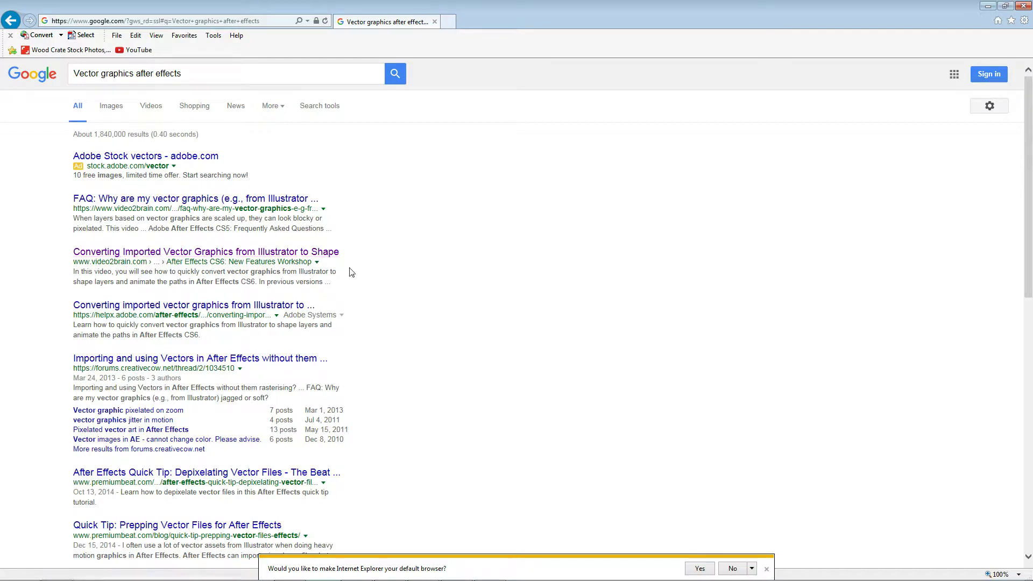
- Play video2brain's lesson on converting Illustrator graphics to shape layers and decline the default-browser prompt
click(312, 260)
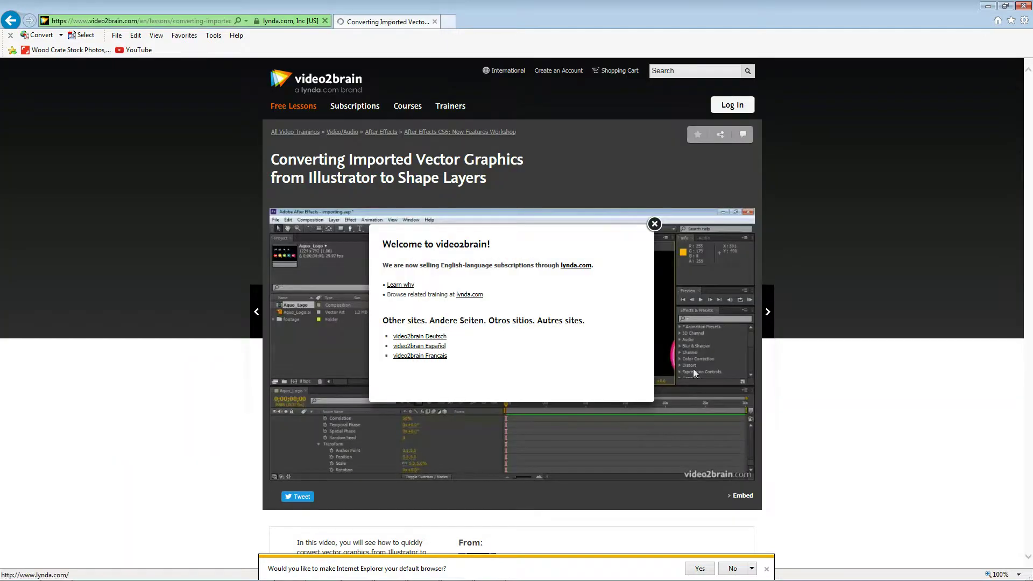
click(654, 223)
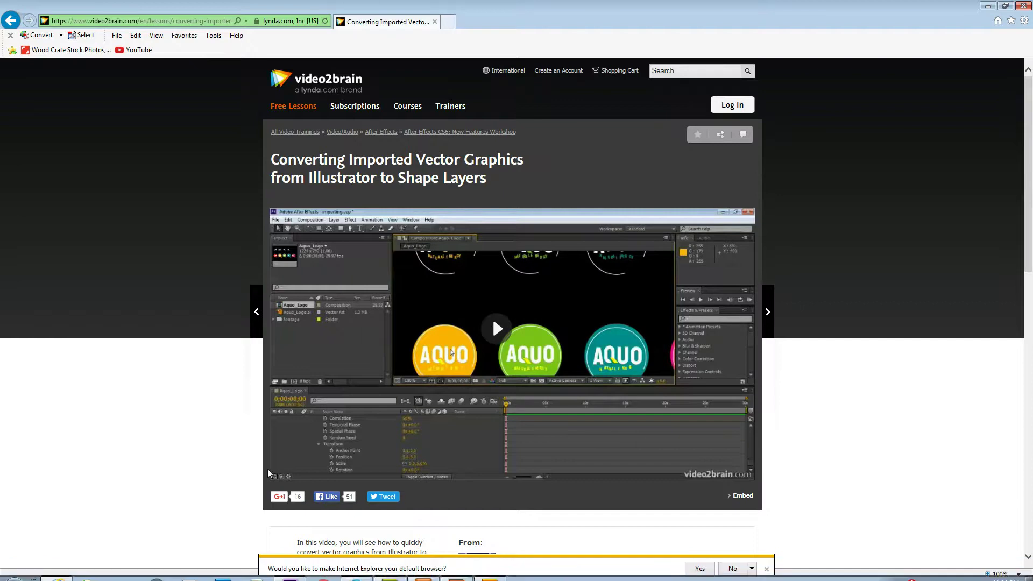
click(483, 335)
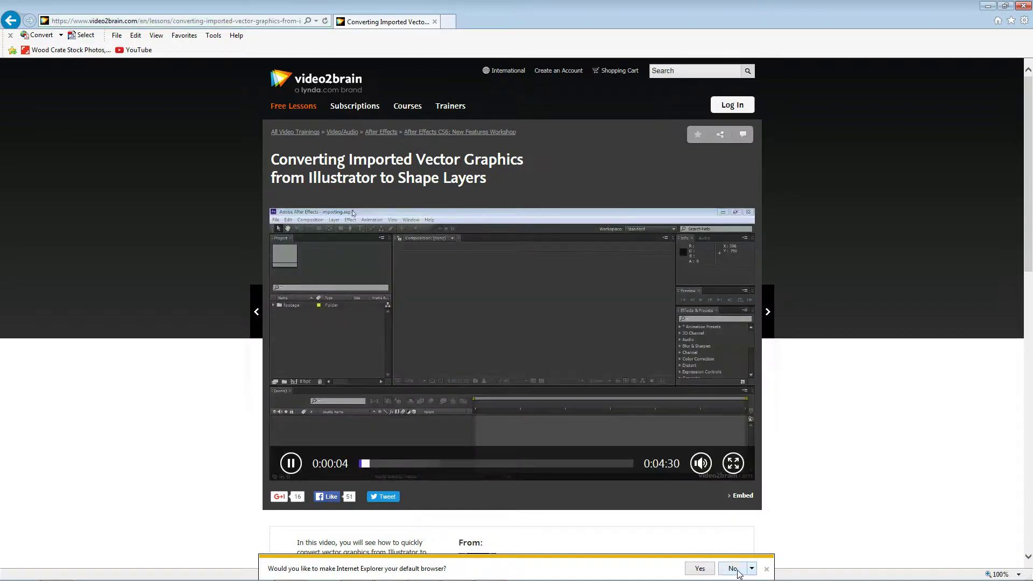
click(733, 569)
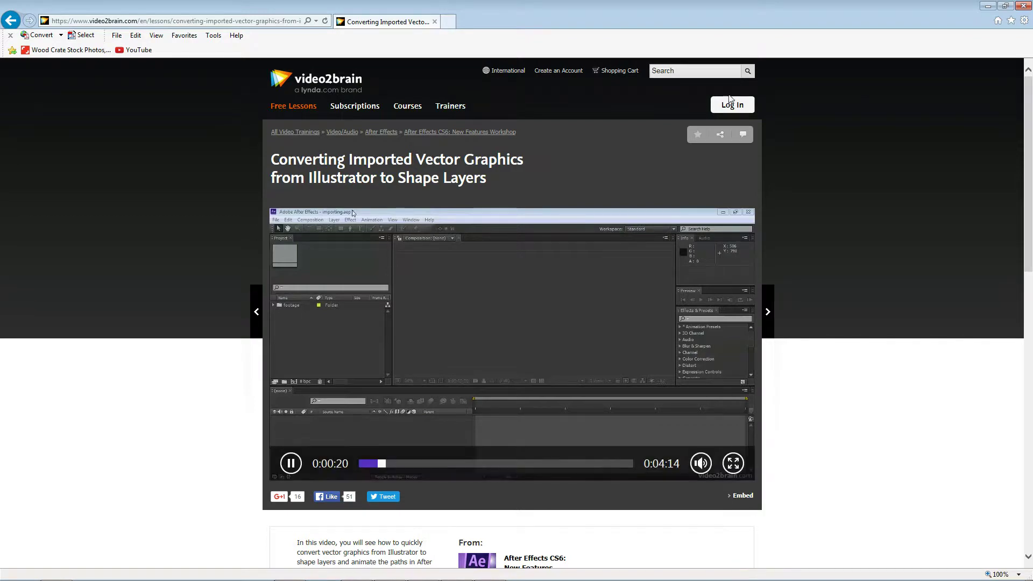
- Watch the video2brain shape-layer conversion lesson in full screen
click(732, 464)
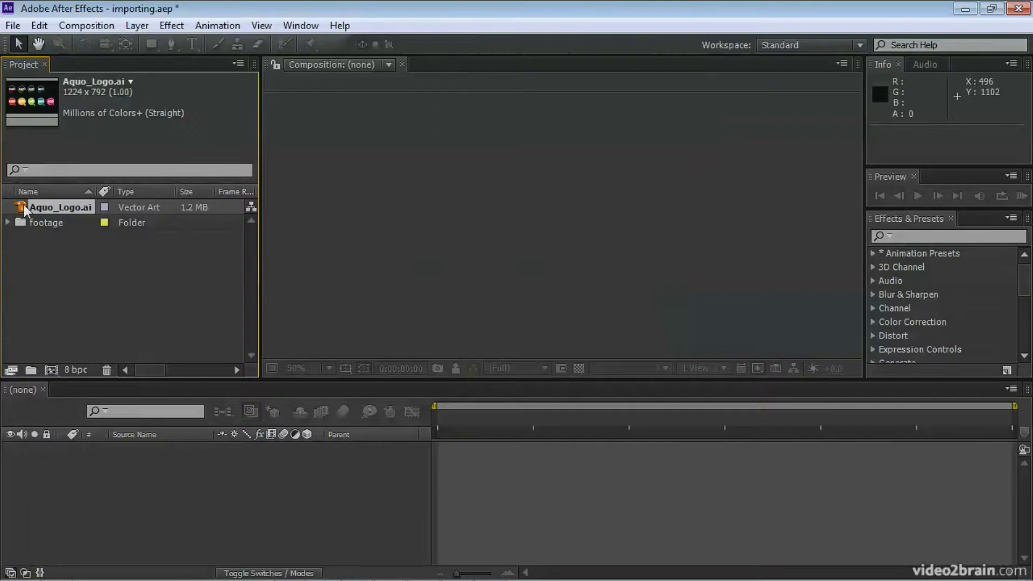
drag(25, 210, 51, 370)
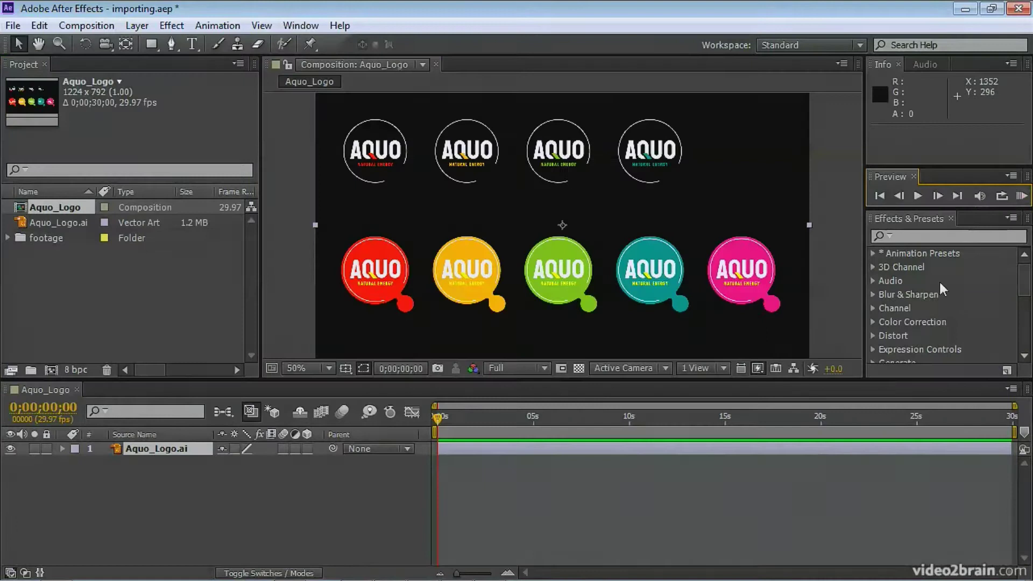
right_click(183, 455)
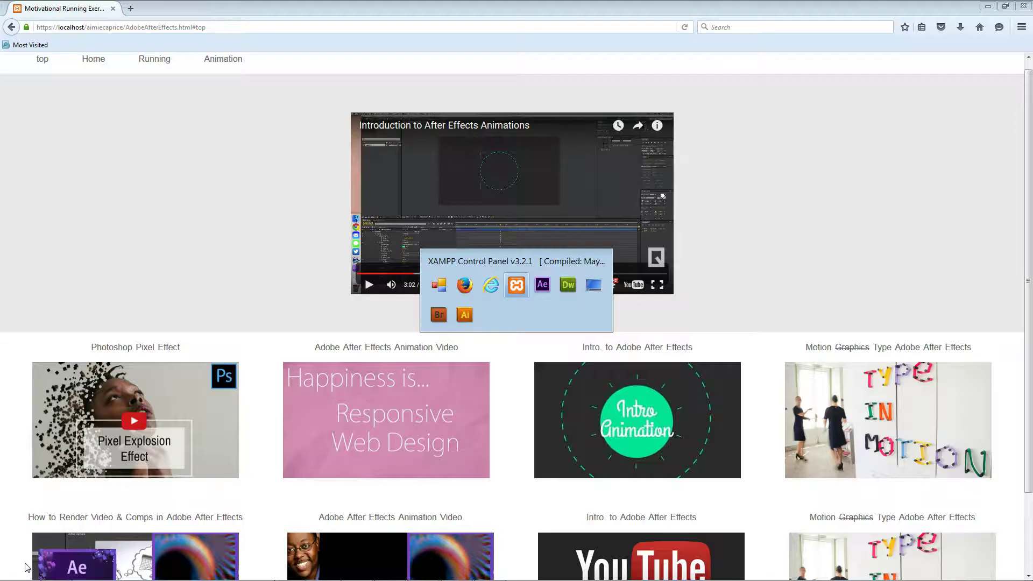
- Convert the 86.ai vector layer into a new '86 Outlines' shape layer with Create Shapes from Vector Layer
key(alt+Tab)
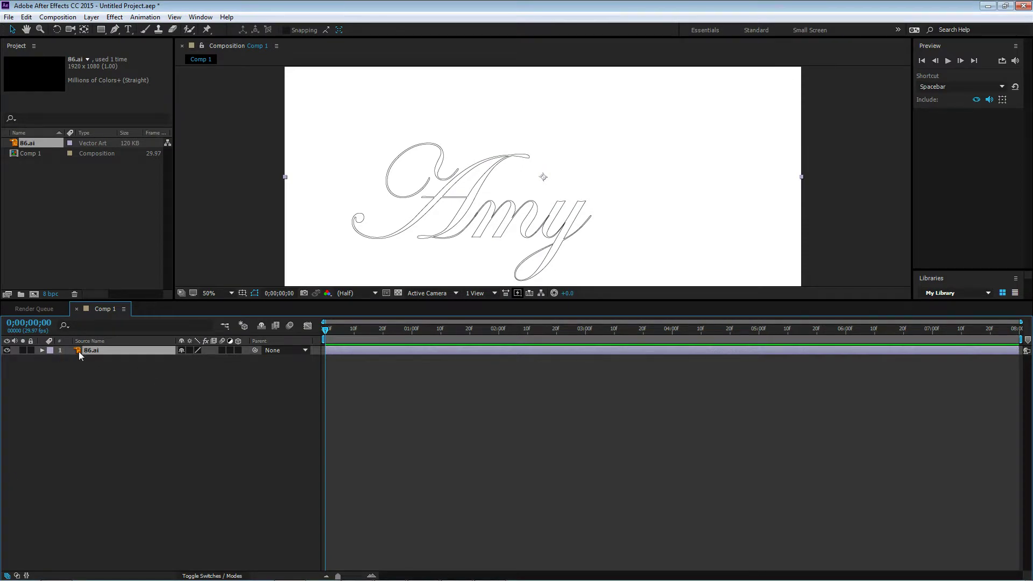
right_click(136, 349)
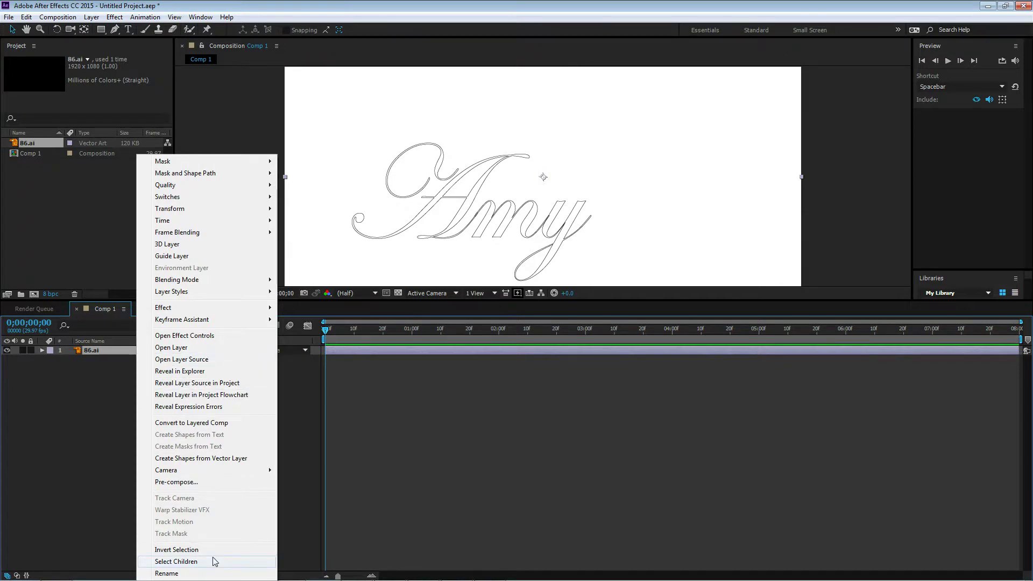
click(195, 464)
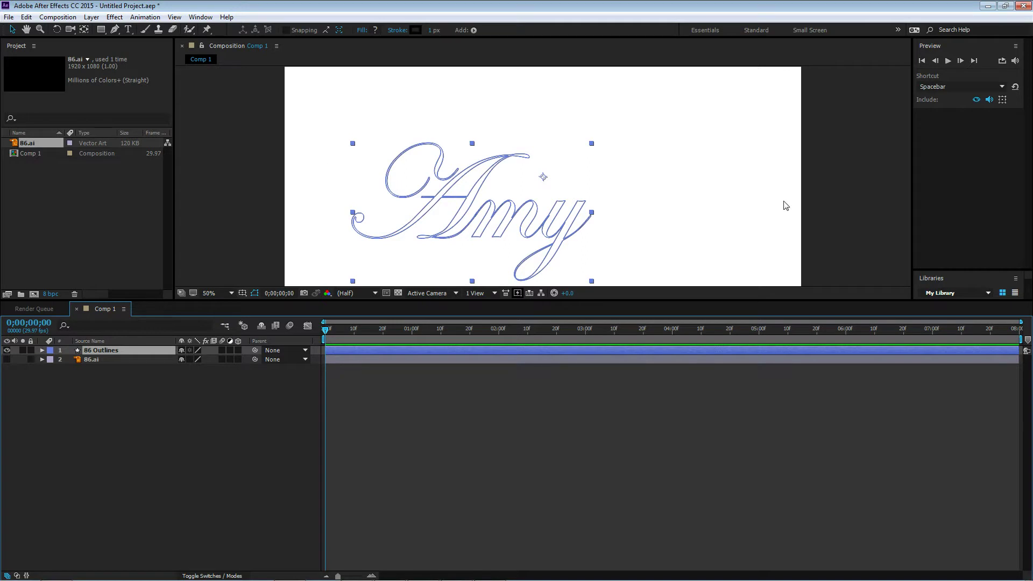
click(105, 358)
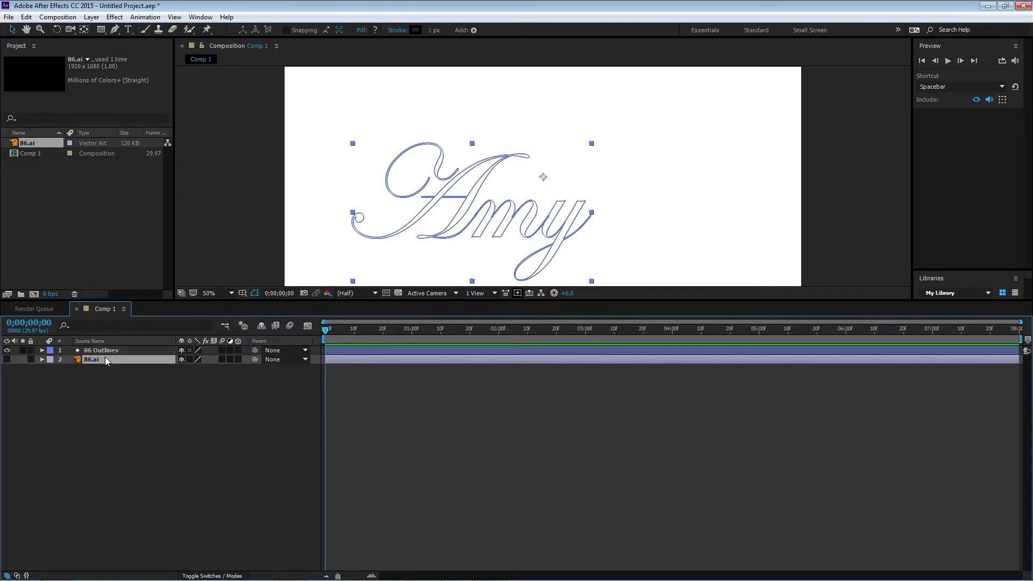
- Delete the original 86.ai layer and expand the 86 Outlines layer's properties
key(Delete)
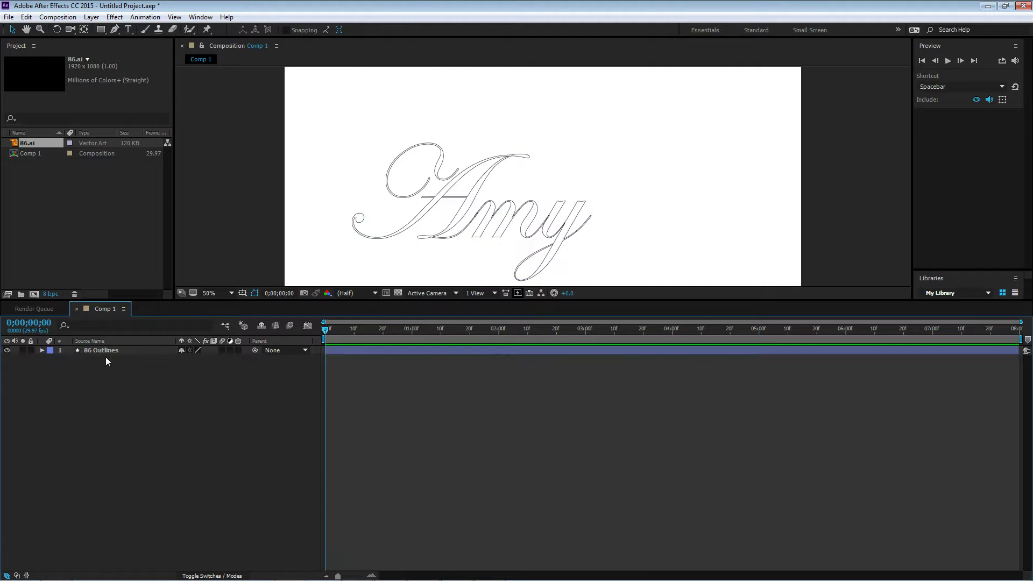
click(121, 350)
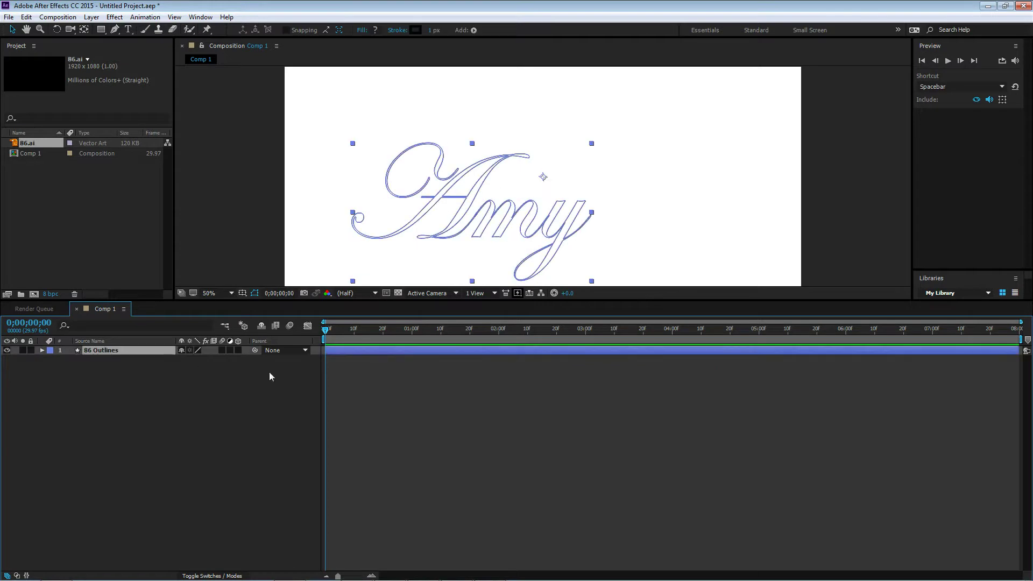
click(42, 351)
- Give the 86 Outlines shapes a 5 px stroke width
click(244, 360)
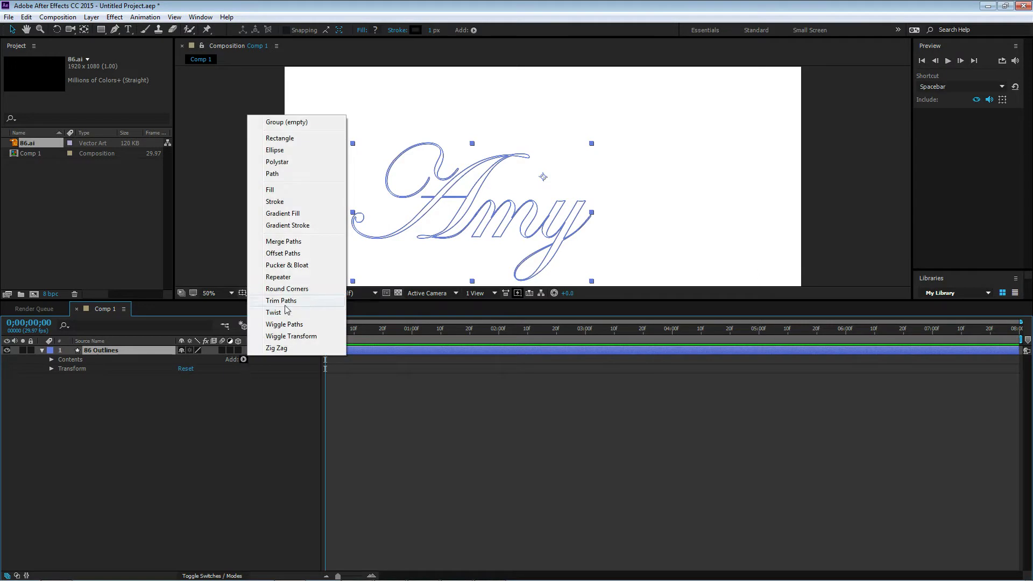
click(218, 249)
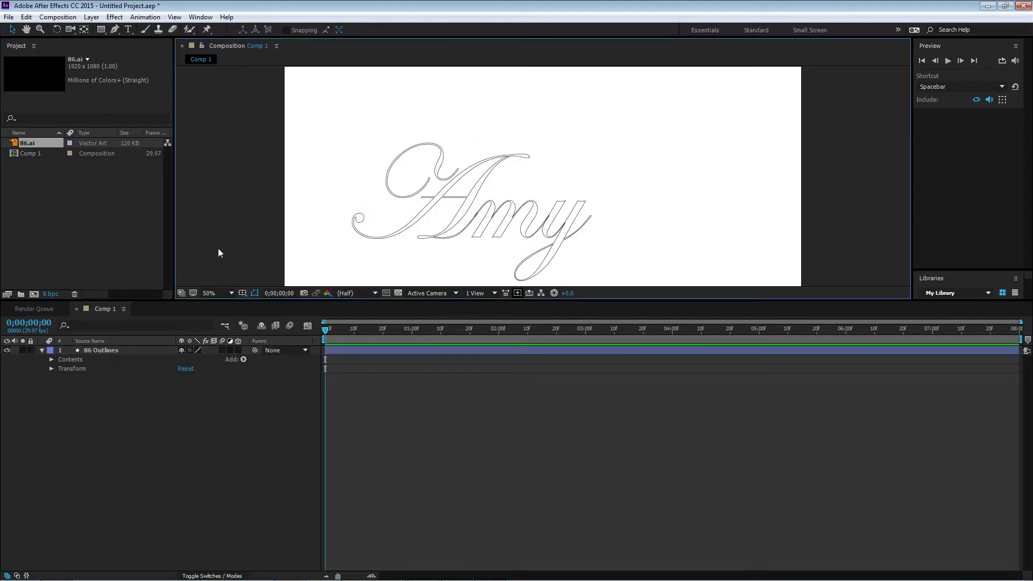
click(485, 216)
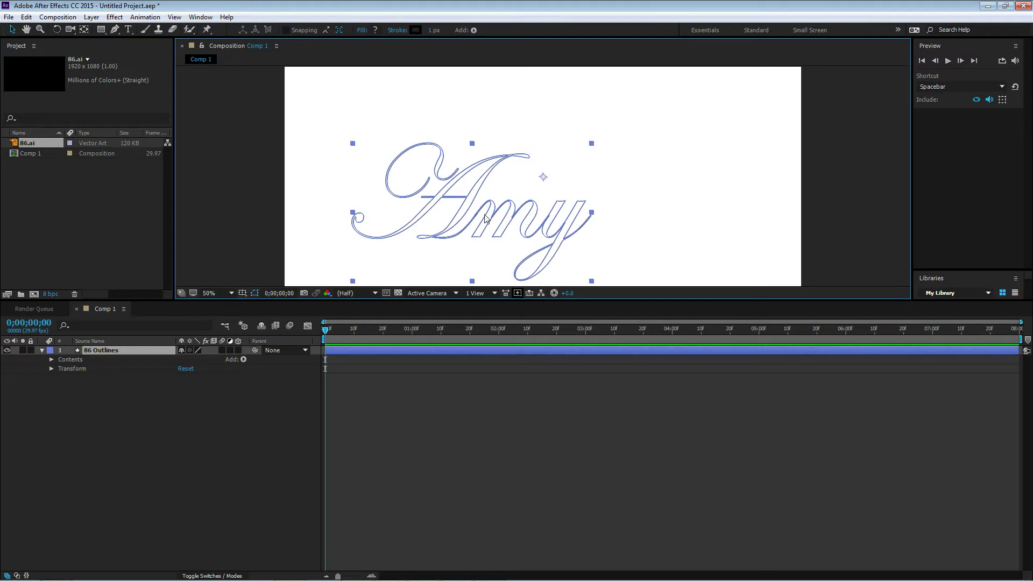
click(432, 31)
text(5)
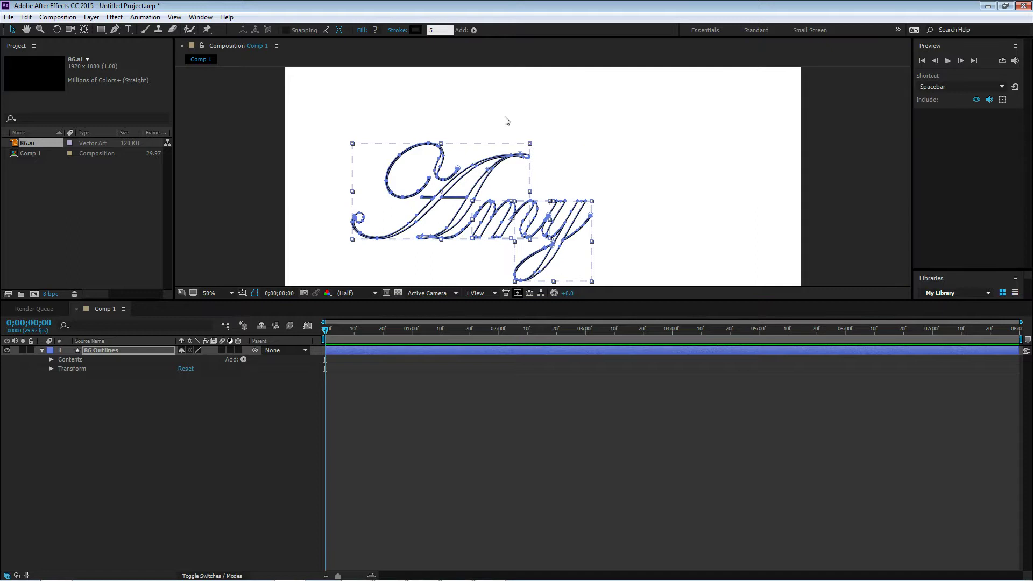
click(243, 359)
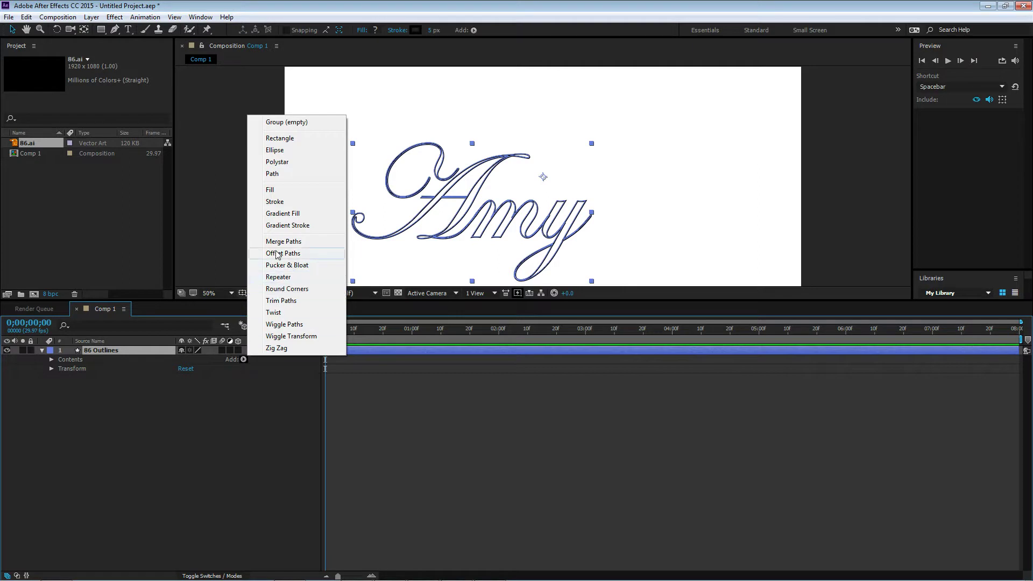
- Add Trim Paths to 86 Outlines and keyframe its End at 100% at 0;00;00;00
click(282, 301)
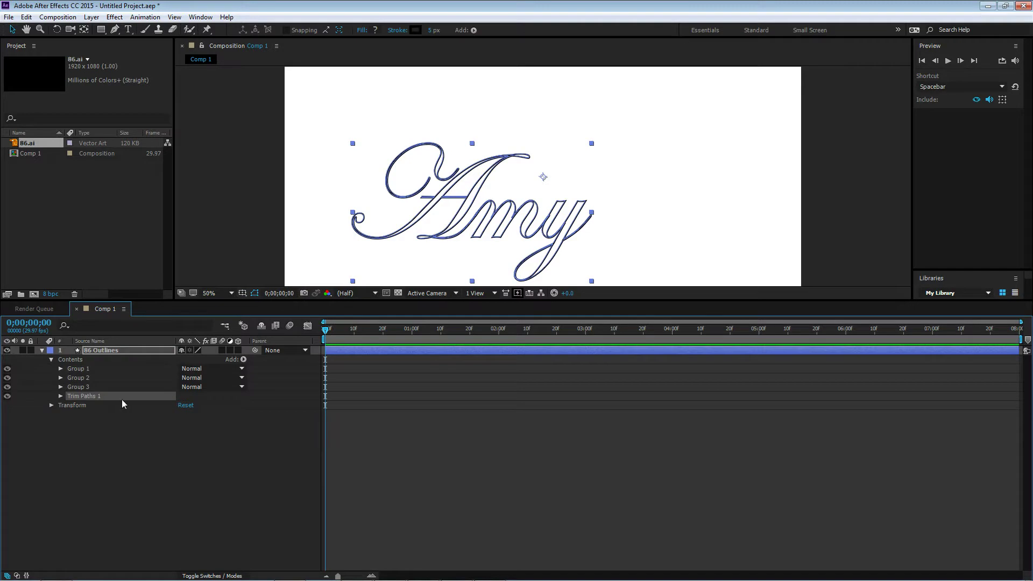
click(63, 395)
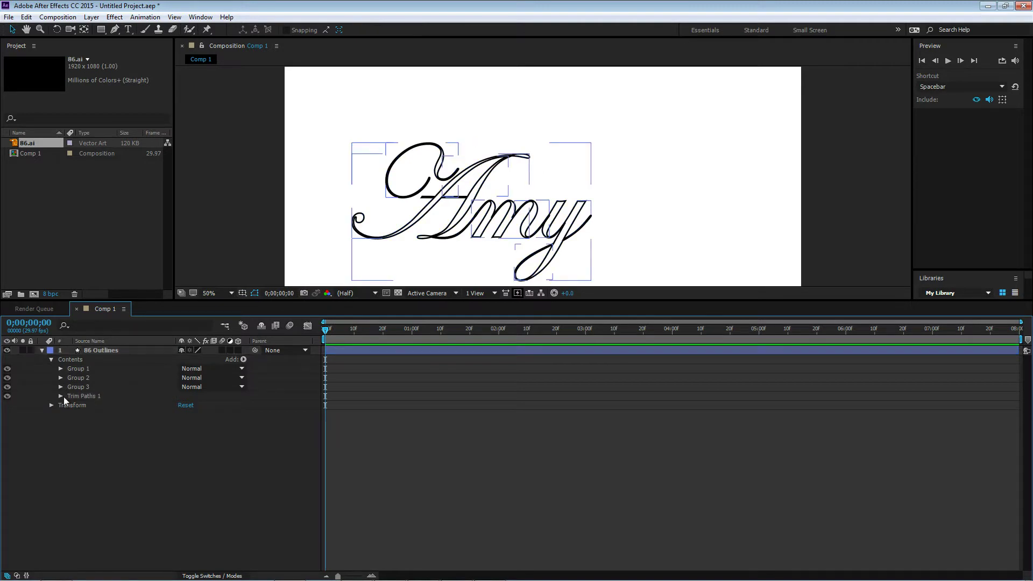
click(61, 396)
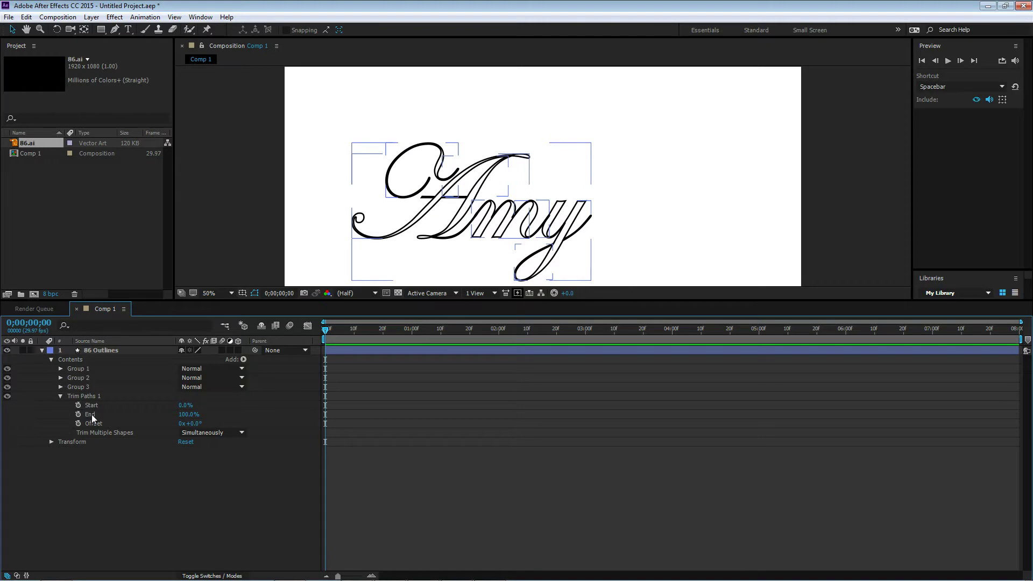
click(79, 413)
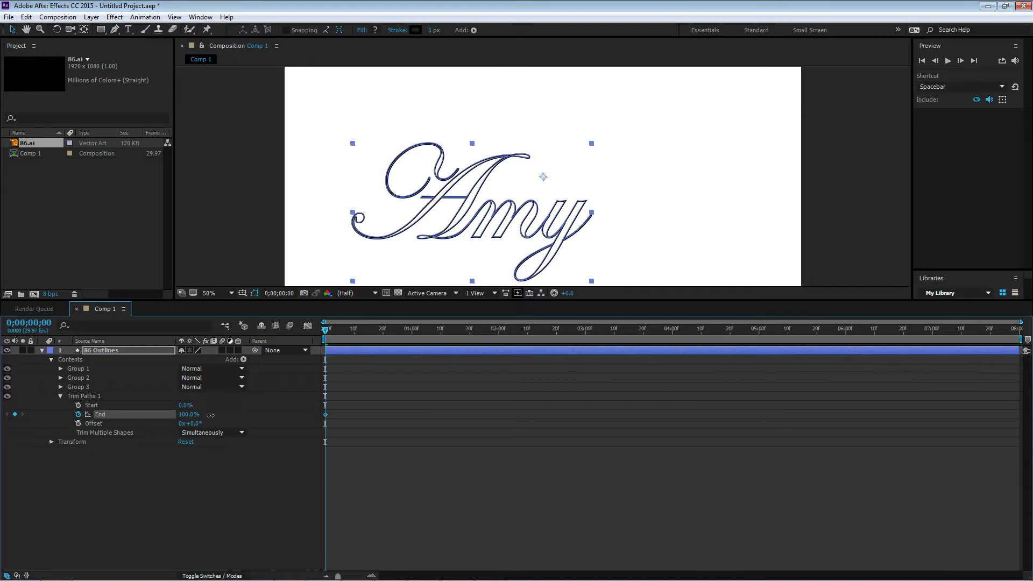
- Animate End from 0% to 100% at 0;00;03;29, ending the layer and work area there
drag(191, 415, 105, 424)
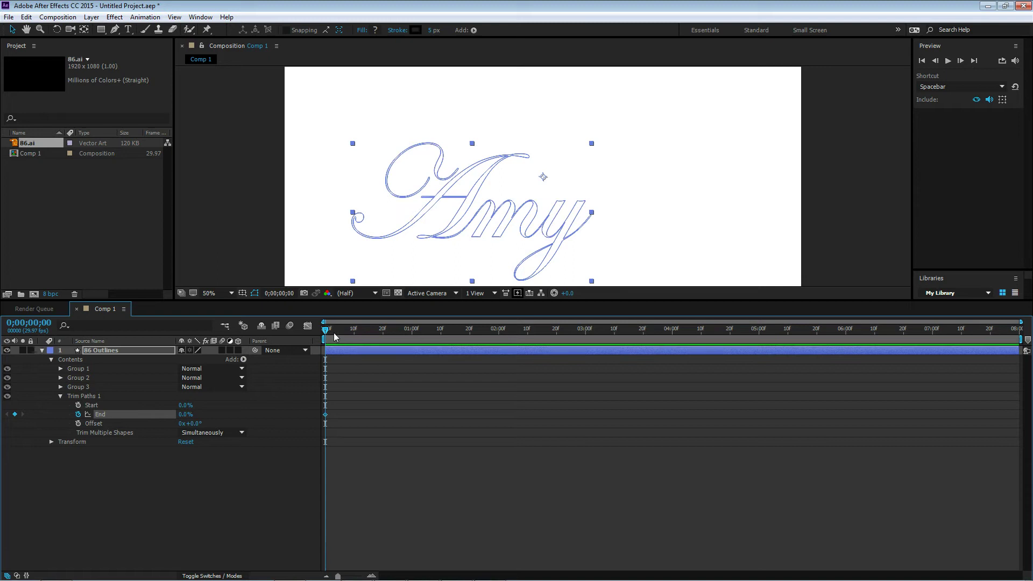
drag(327, 334, 672, 375)
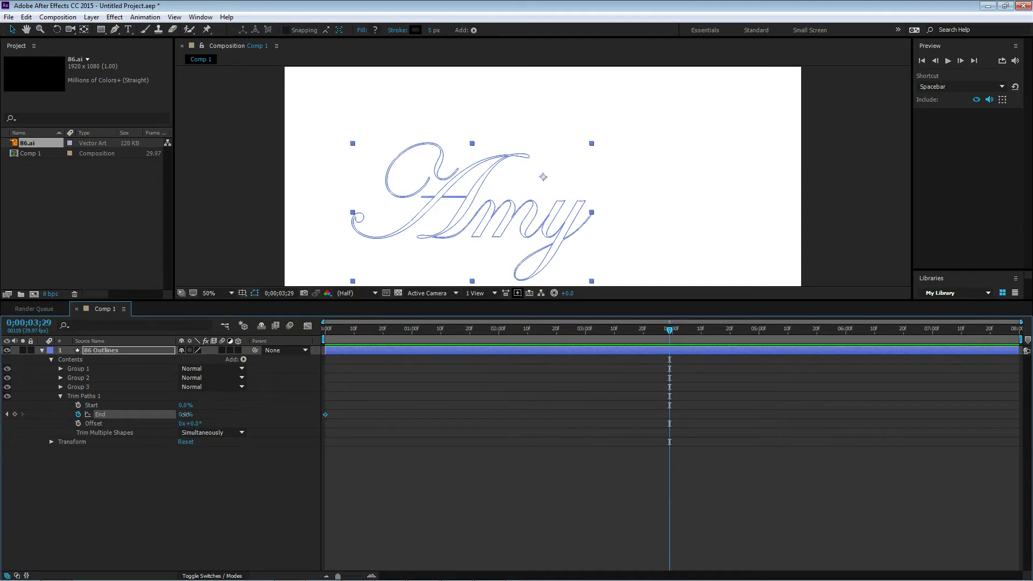
drag(185, 414, 277, 424)
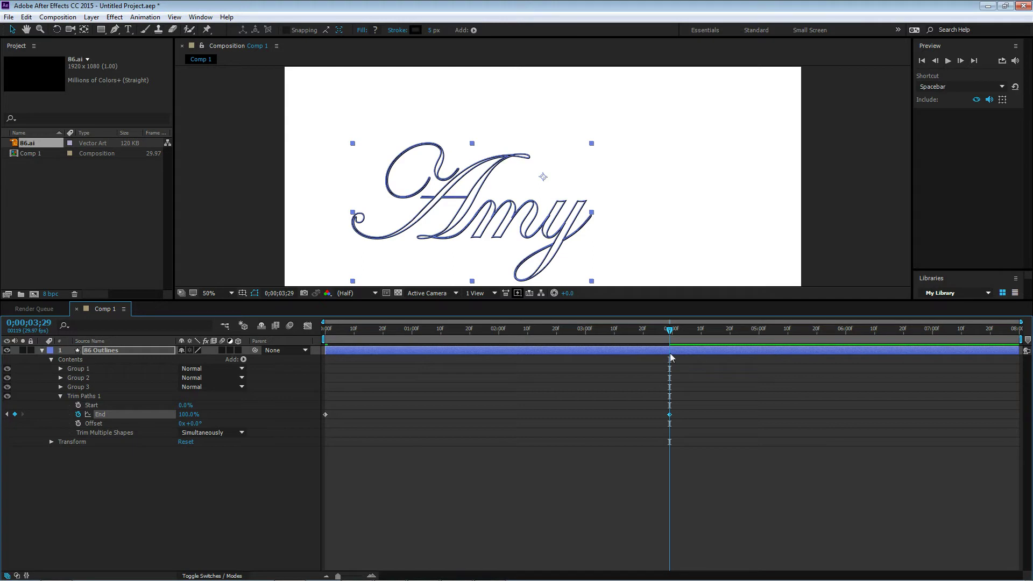
key(alt+bracketright)
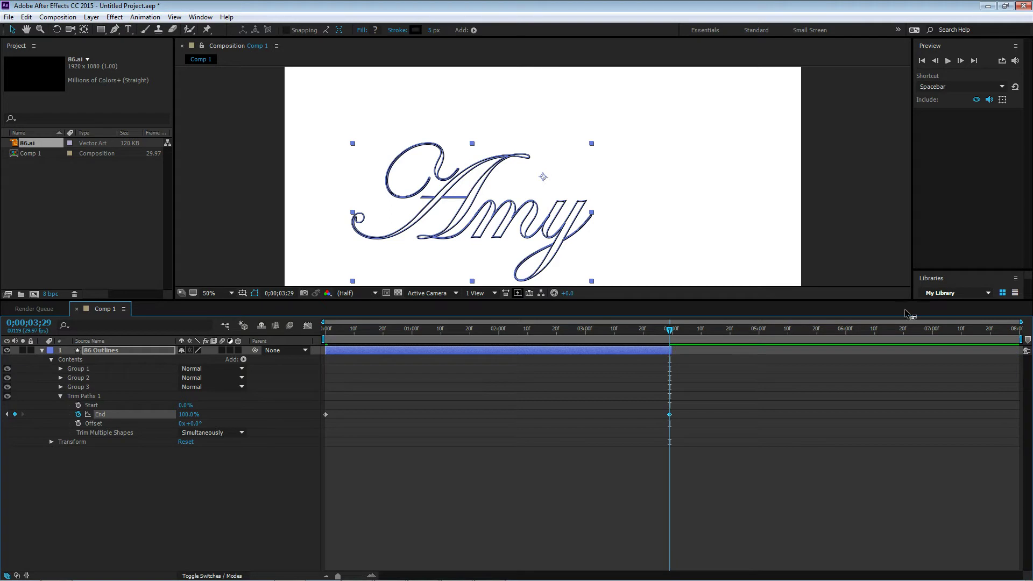
mouse_move(1021, 339)
mouse_down()
mouse_move(753, 355)
mouse_move(671, 372)
mouse_up()
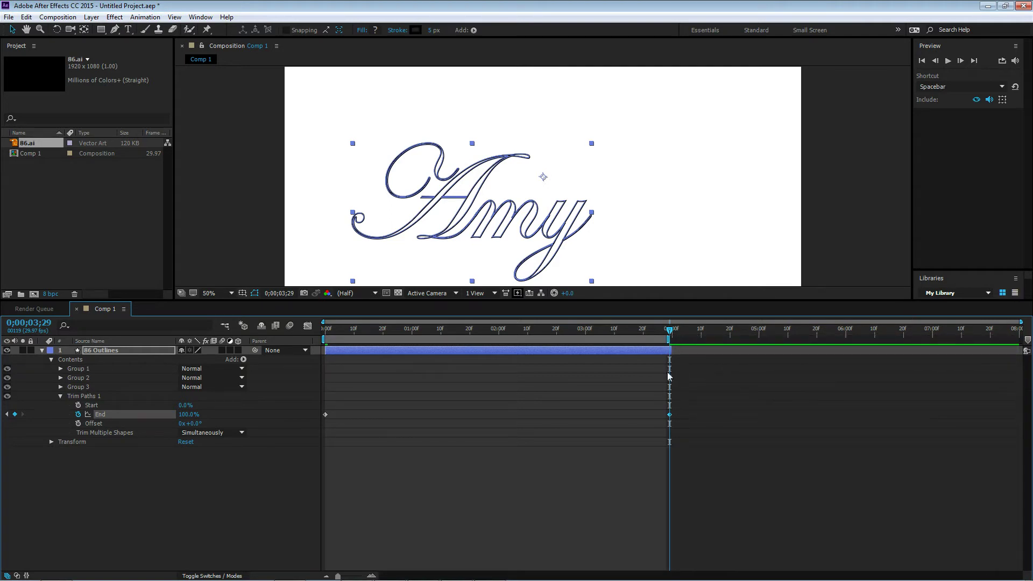
- Move the final 100% End keyframe to 0;00;03;20 and preview the Amy stroke drawing on
key(space)
click(670, 336)
drag(671, 336, 328, 377)
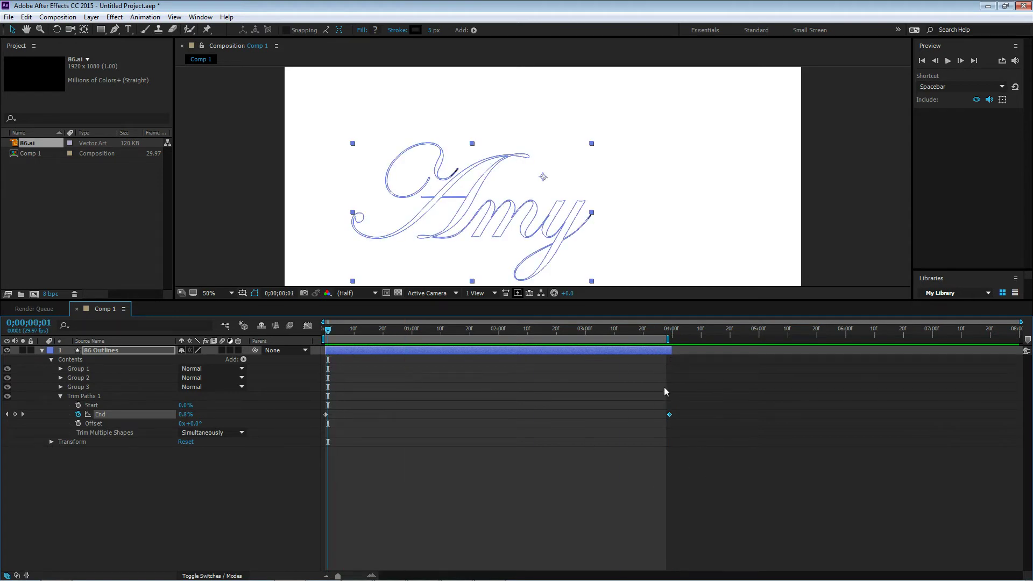
drag(670, 414, 662, 414)
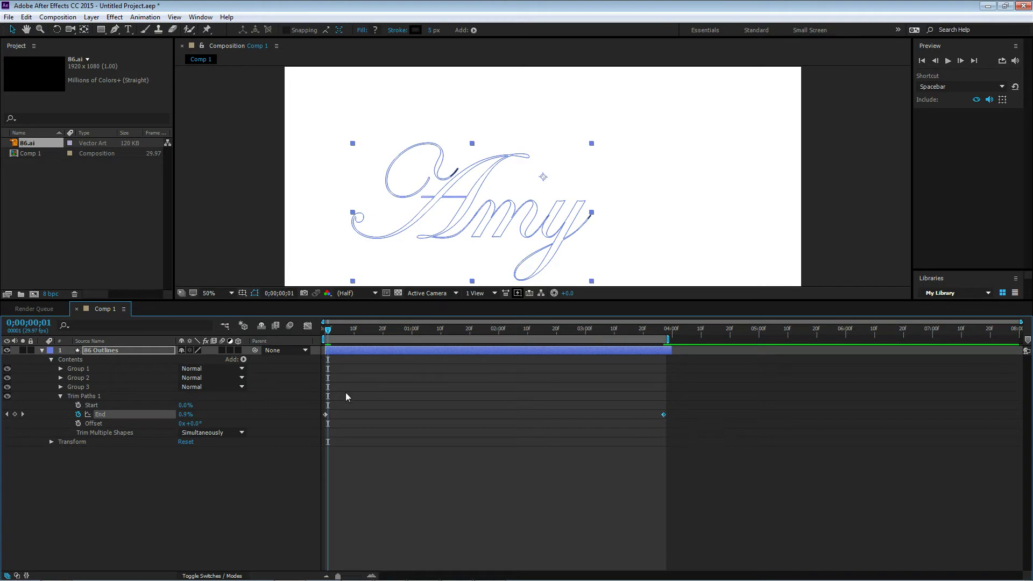
key(space)
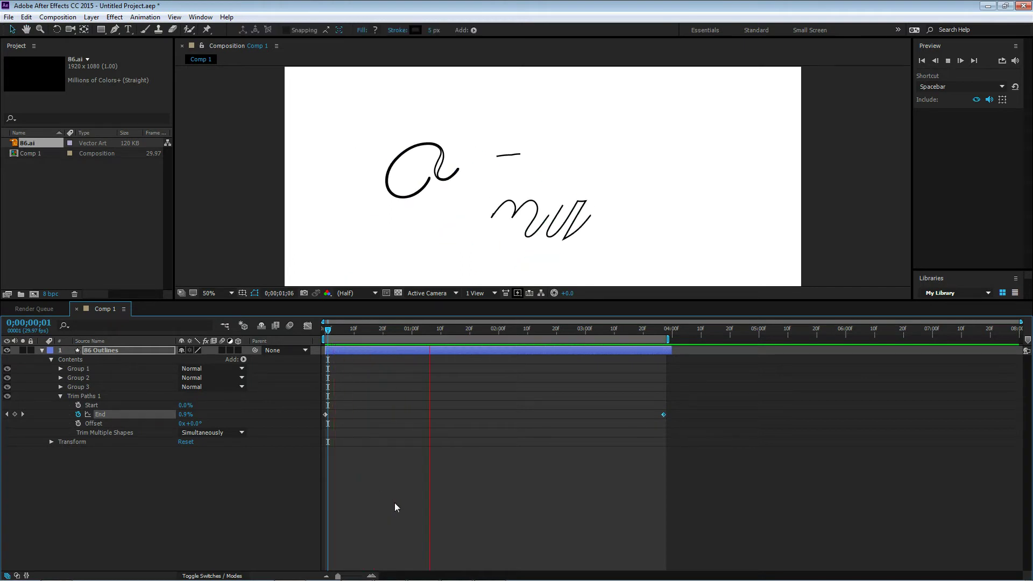